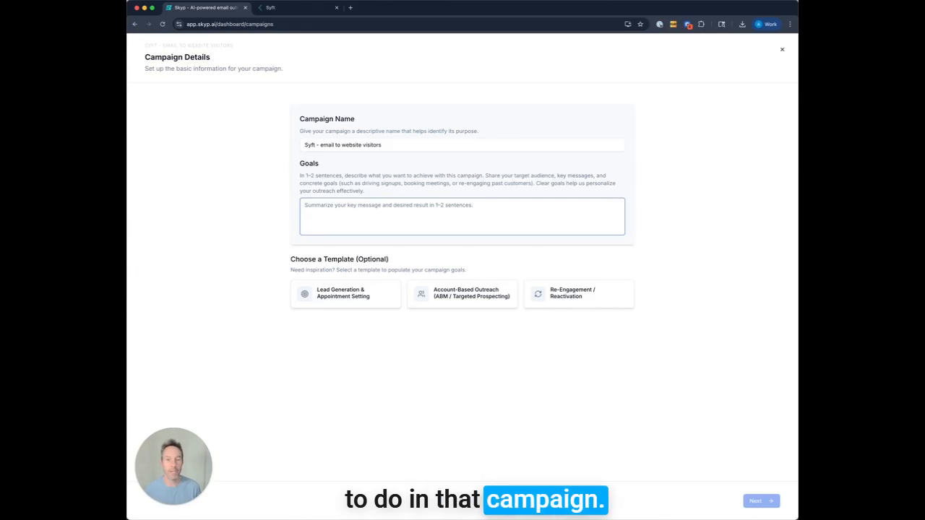
Describe the campaign goals as personalized emails to website visitors, not mentioning their visit, aimed at meetings and software use, and proceed to calls-to-action.
left_click_drag(305, 206, 417, 206)
left_click_drag(555, 205, 351, 215)
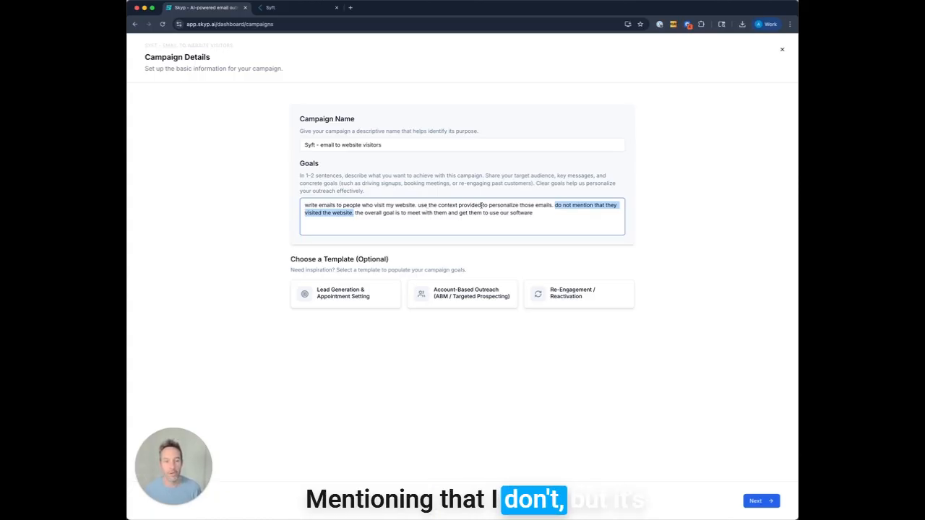
double_click(419, 205)
left_click_drag(419, 206, 544, 205)
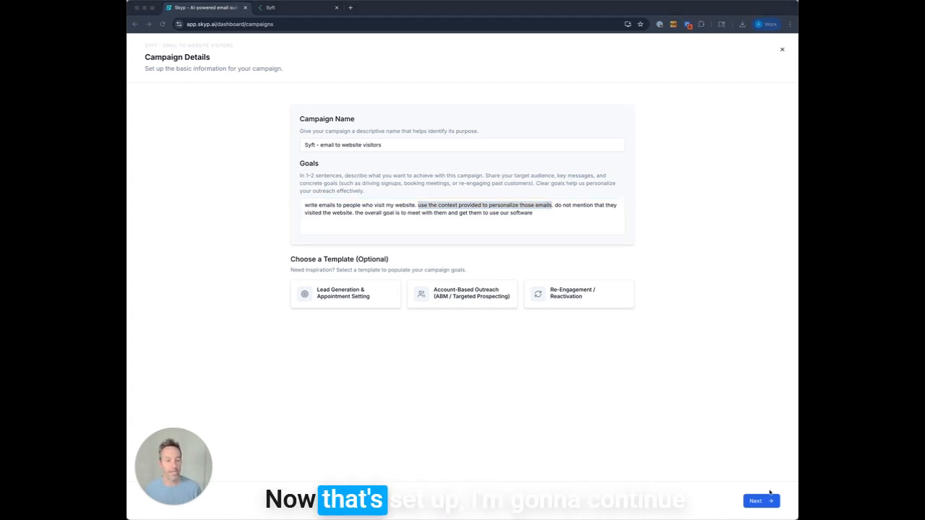
left_click(770, 500)
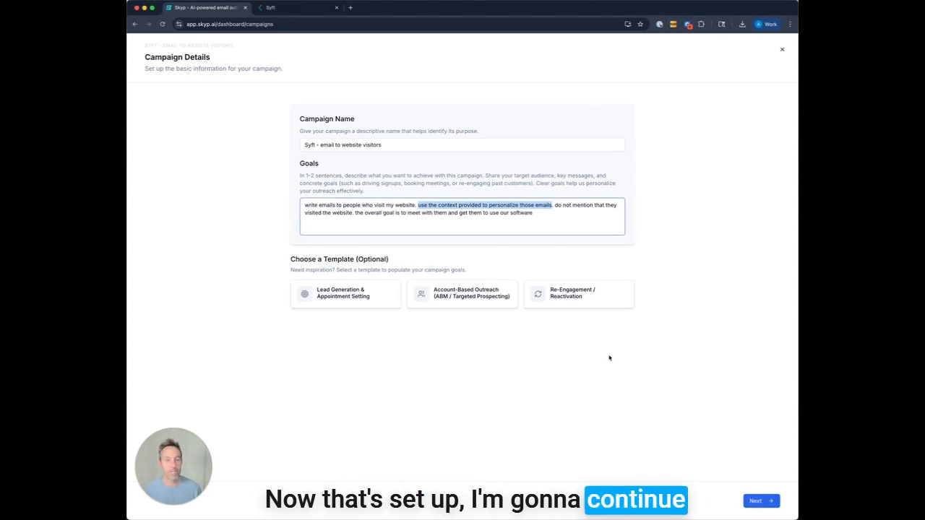
left_click(758, 500)
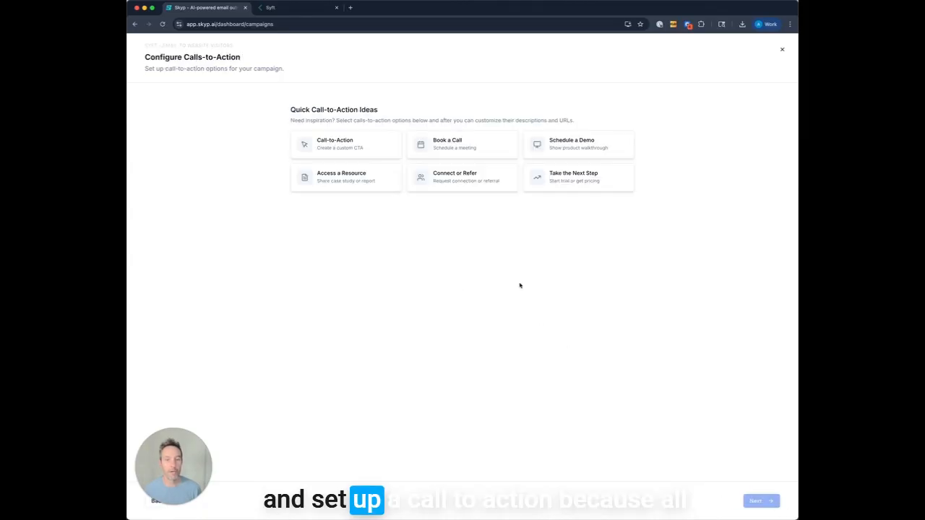
Add a Book a Call call-to-action with the personal Calendly scheduling link as its URL, and proceed to choosing contacts.
left_click(438, 143)
left_click(381, 305)
type(";l")
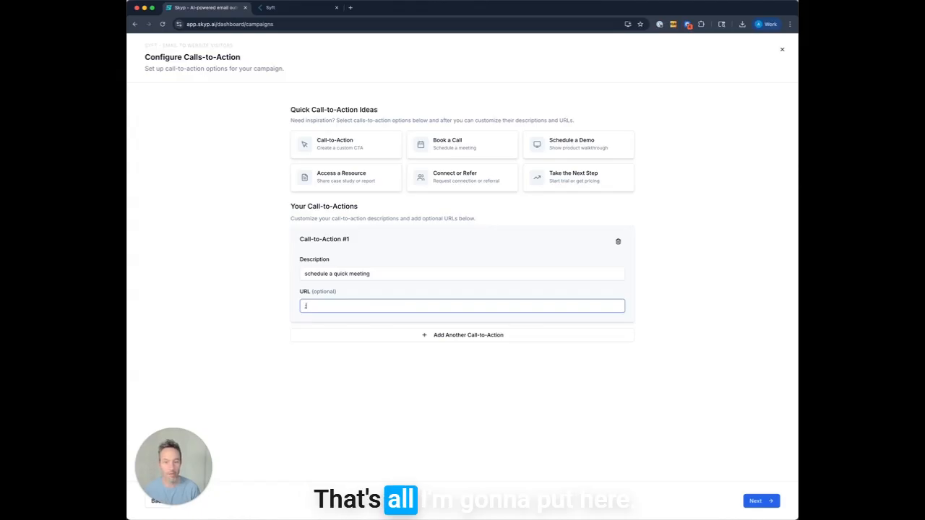
key("BackSpace")
key("BackSpace")
type("m")
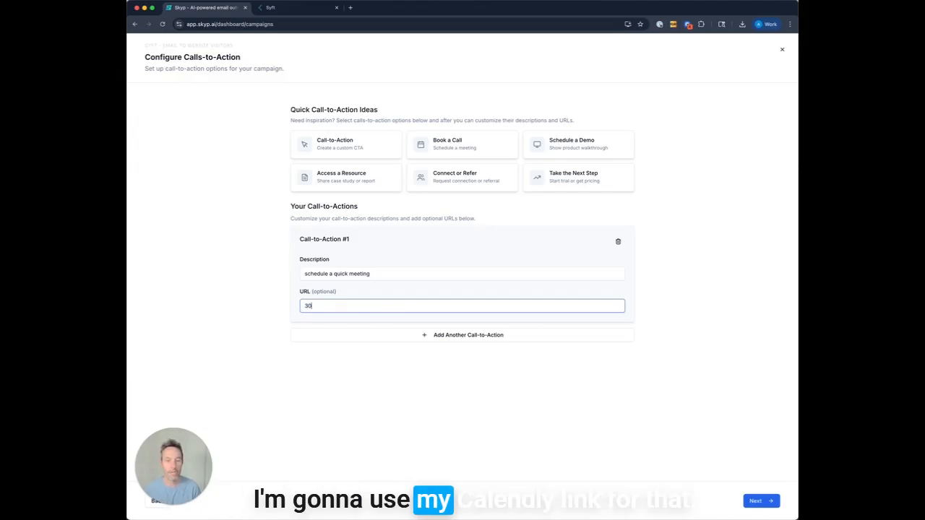
type("https://calendly.com/shartsis/skyp-30/")
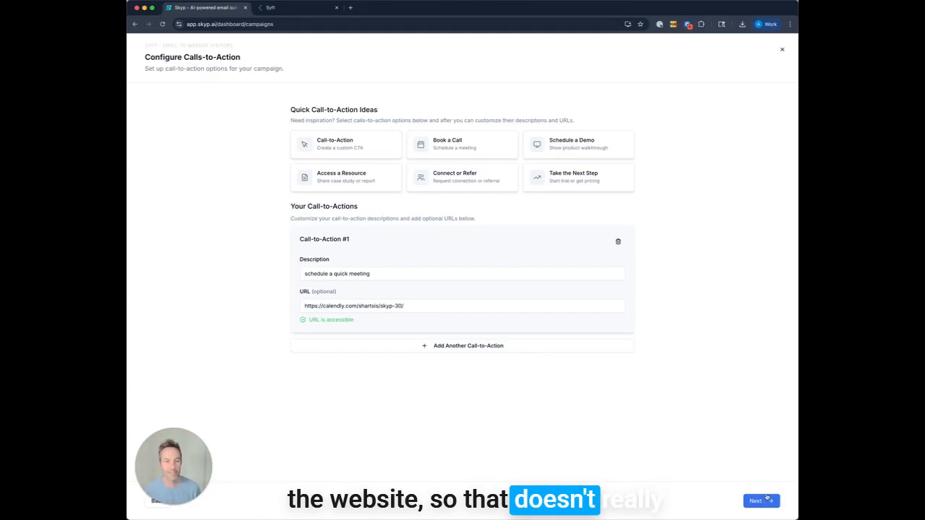
left_click(769, 502)
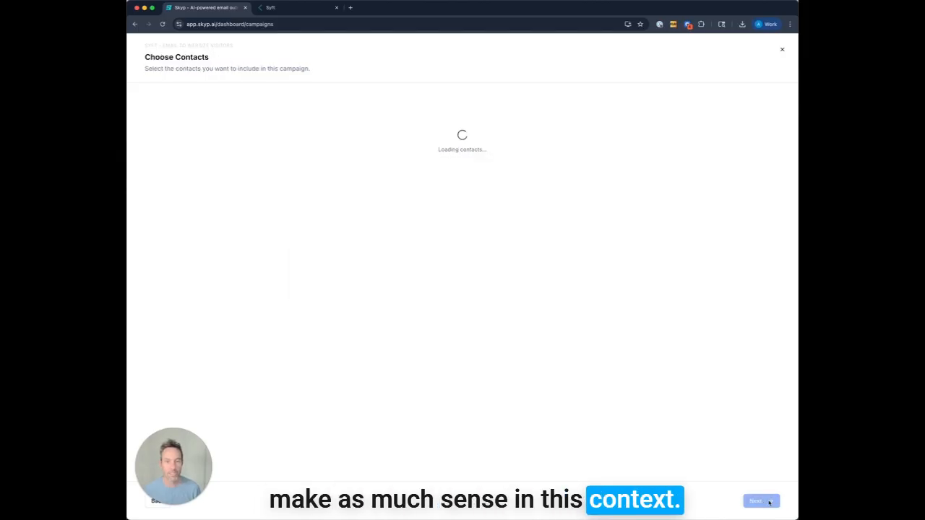
Find the campaign owner's own contact by first name, select it for the campaign and proceed to the campaign settings.
left_click(417, 136)
type("alex")
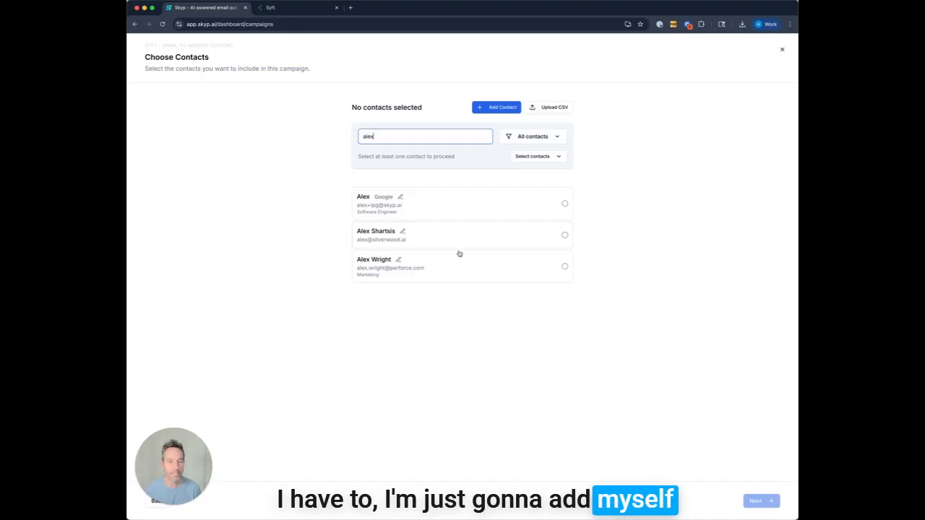
left_click(507, 236)
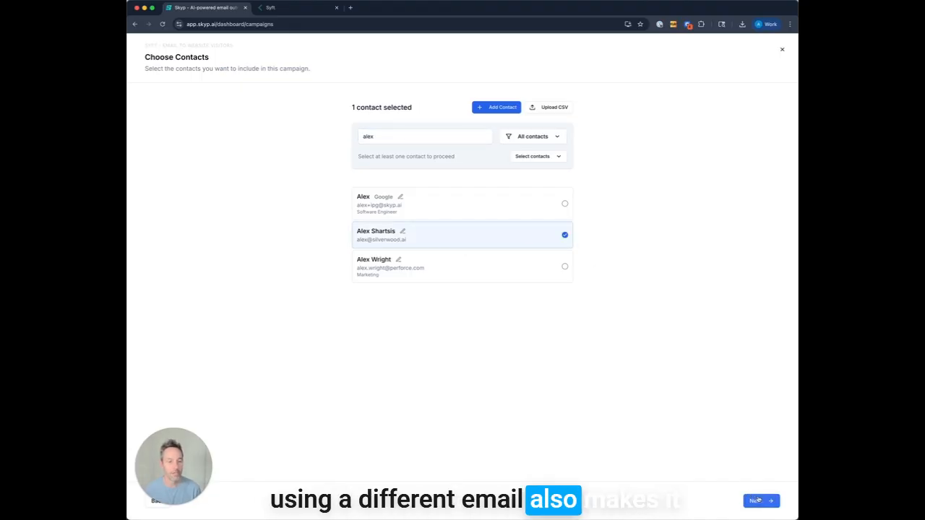
left_click(758, 500)
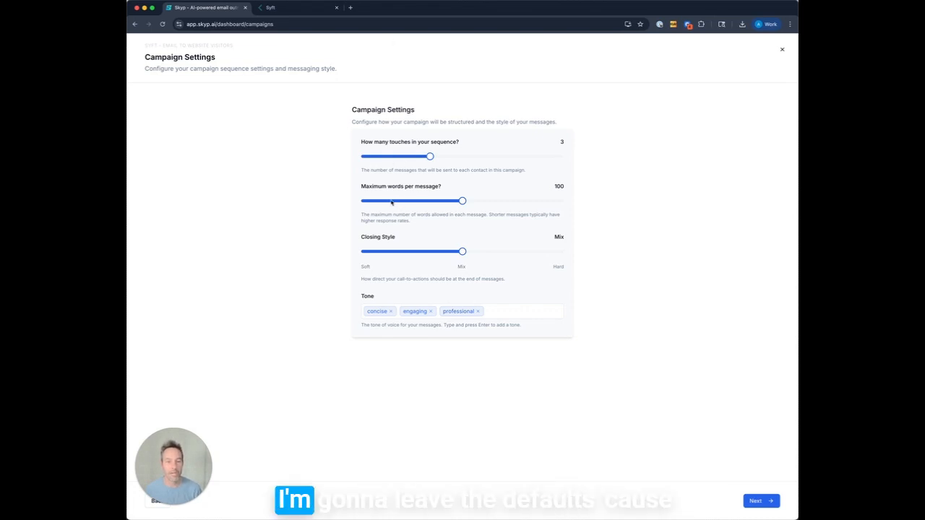
Set the sequence to 4 touches and the maximum to 60 words per message, generate the sequences and exit the campaign setup.
left_click_drag(514, 157, 553, 158)
left_click(457, 156)
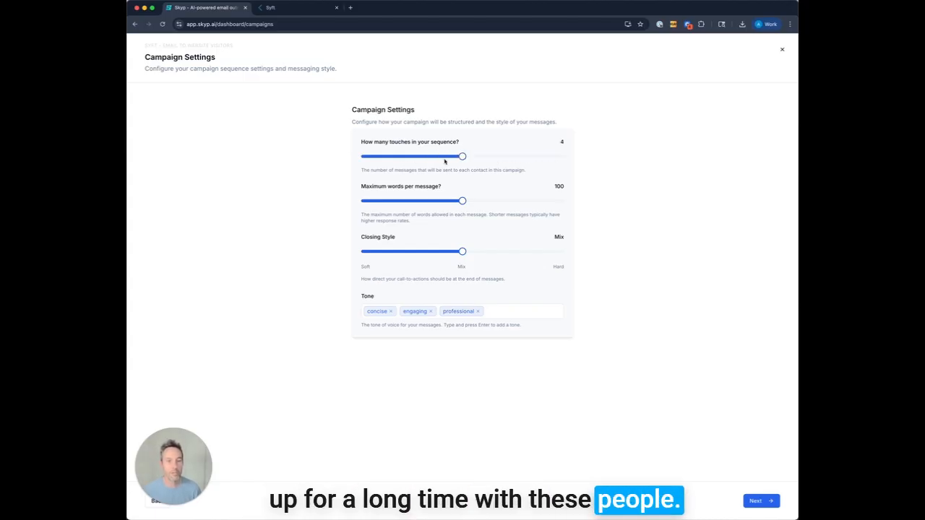
left_click(384, 201)
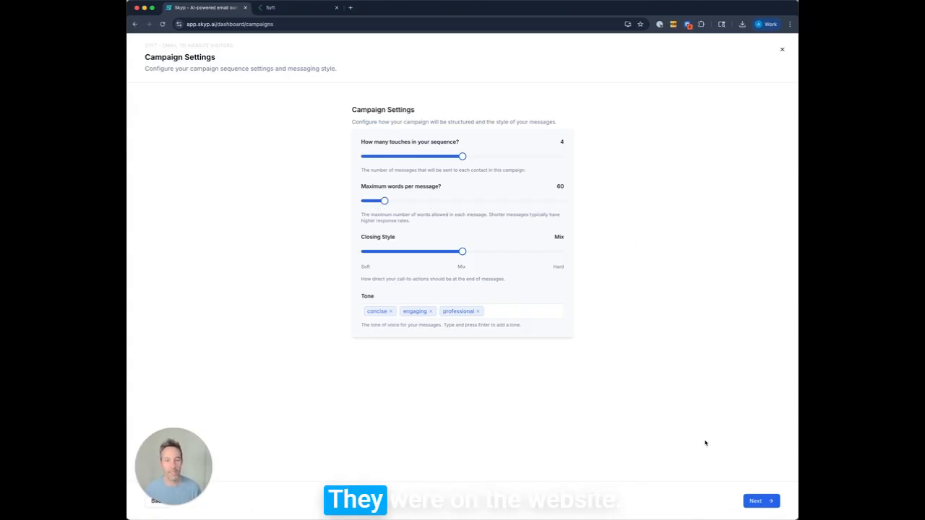
left_click(755, 501)
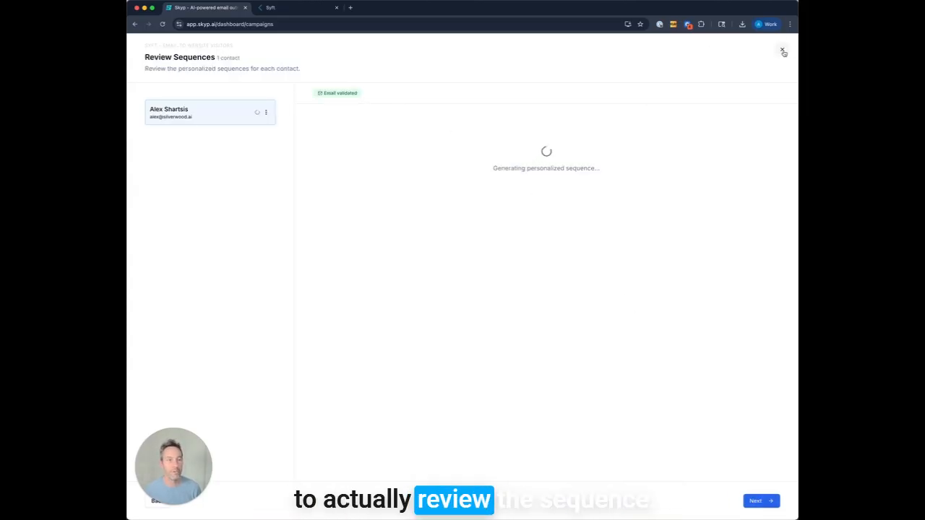
left_click(783, 51)
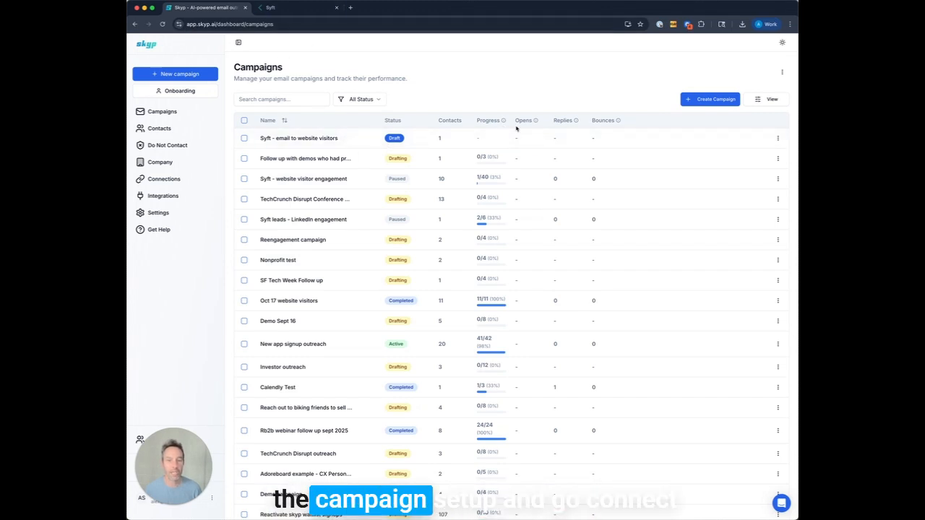
Copy the Syft Data webhook URL for the "Syft - email to website visitors" campaign and open Syft Data's Motions page.
left_click(778, 138)
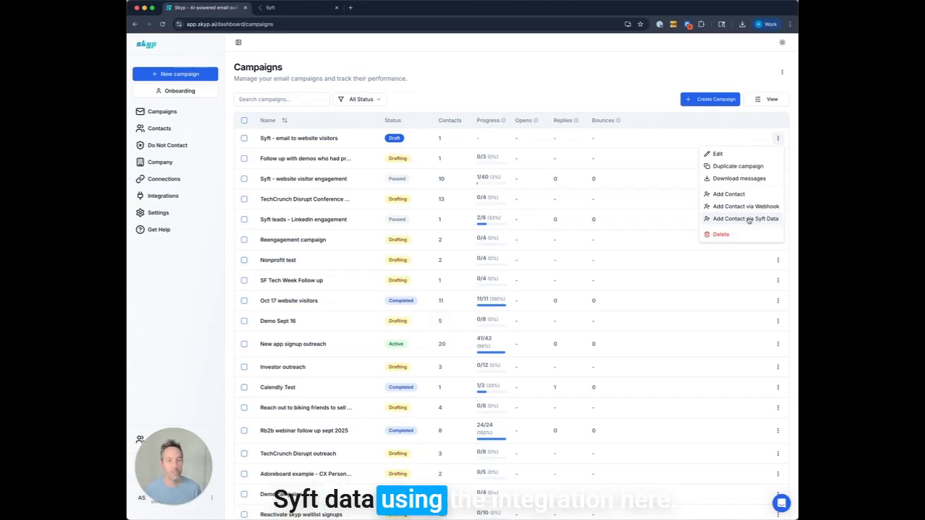
left_click(748, 218)
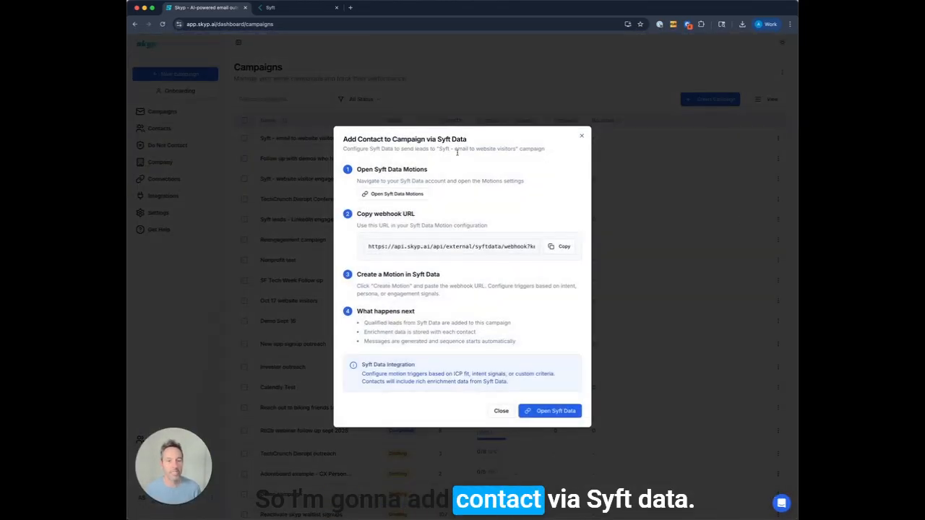
left_click(560, 246)
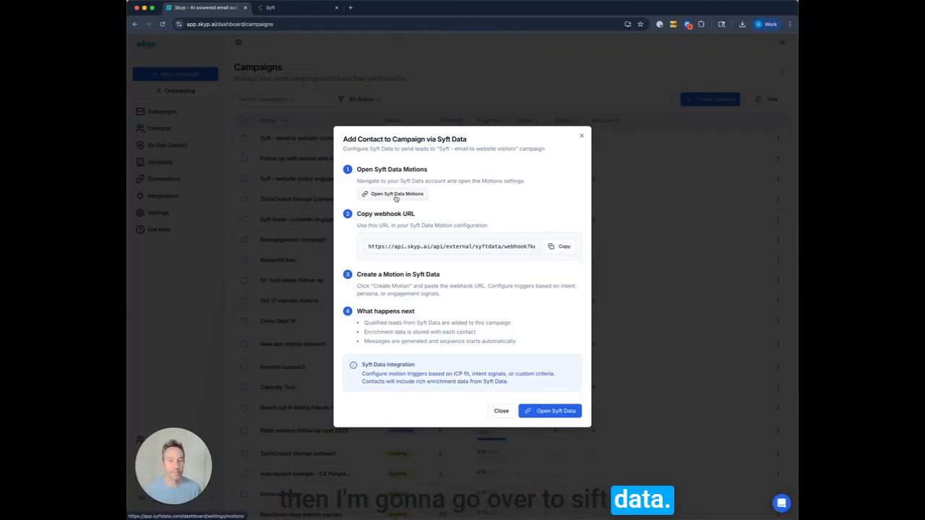
left_click(396, 196)
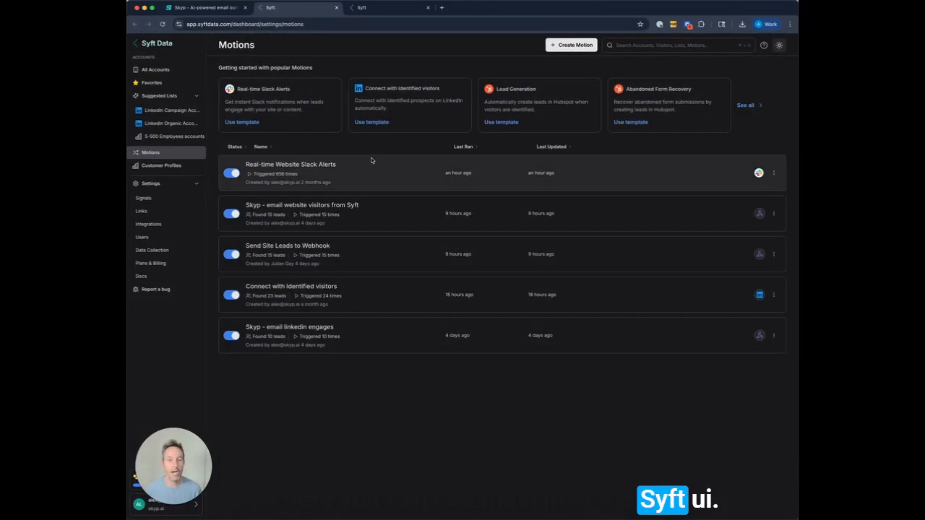
Start a manually built motion in Syft Data and name it "Skyp integration for website visitors".
left_click(559, 45)
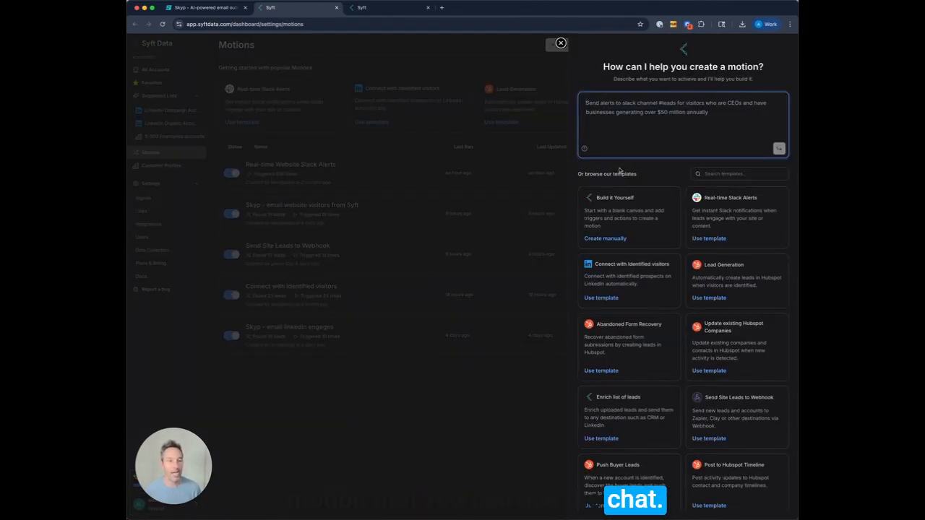
left_click(618, 239)
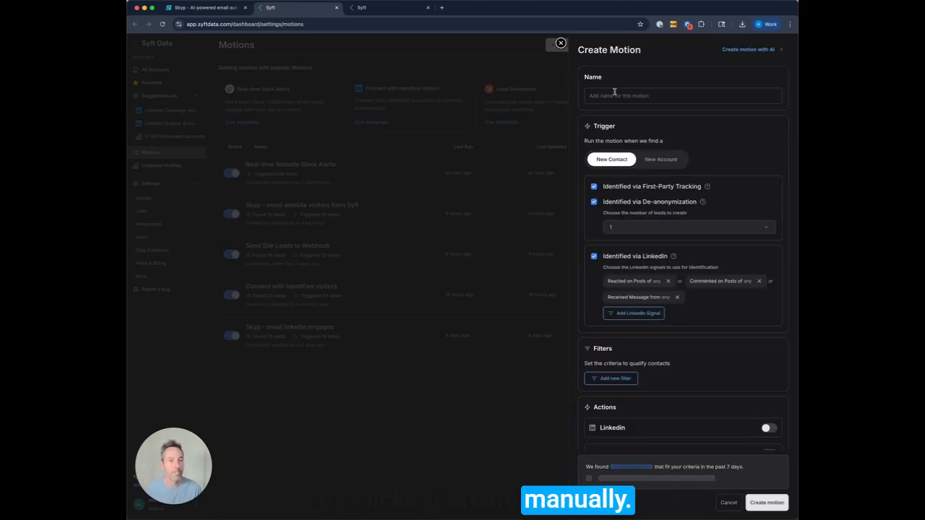
left_click(613, 89)
type("Sy")
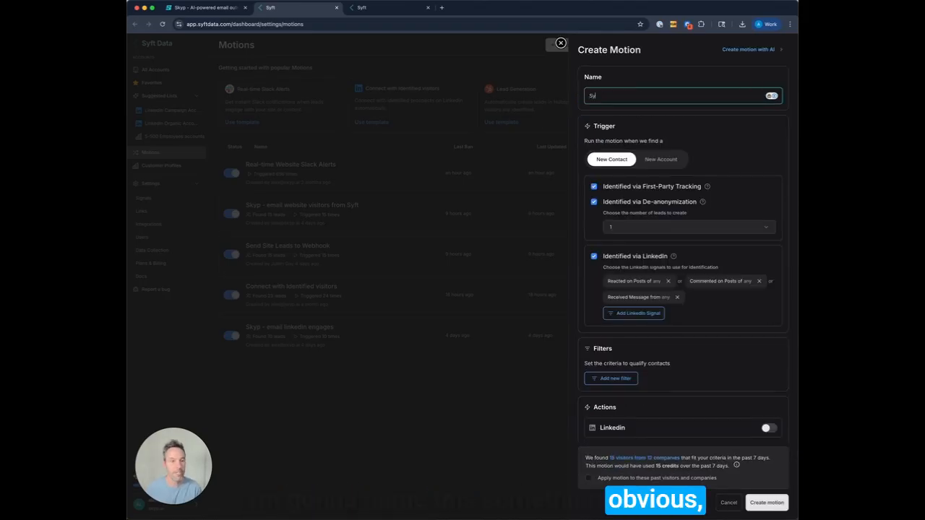
key("BackSpace")
type("kyp integrat")
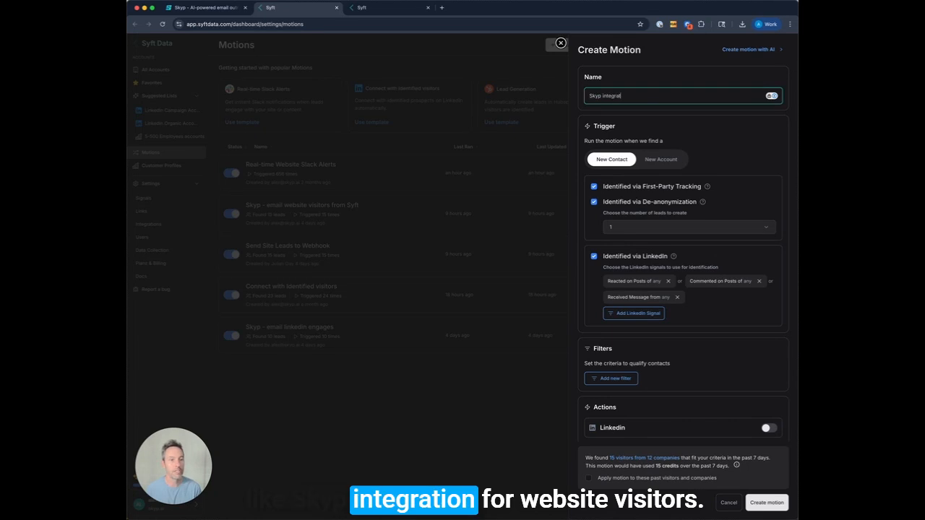
type("ion for webs")
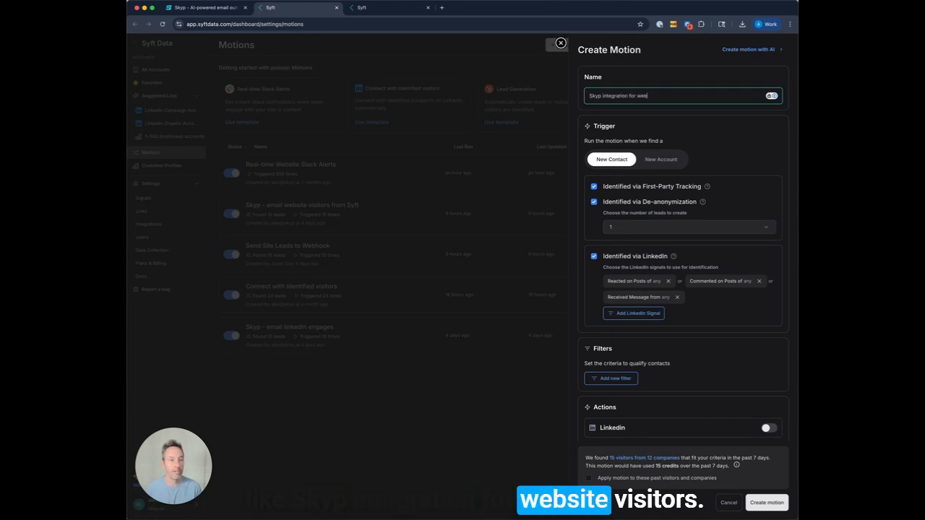
type("ite visitors")
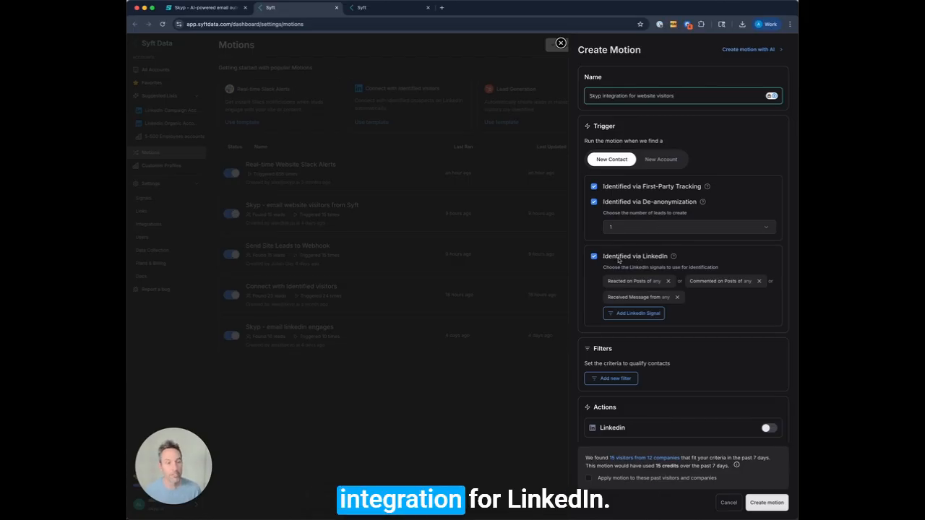
Limit the new-contact trigger to de-anonymized visitors by disabling identification via LinkedIn and First-Party Tracking.
left_click(594, 256)
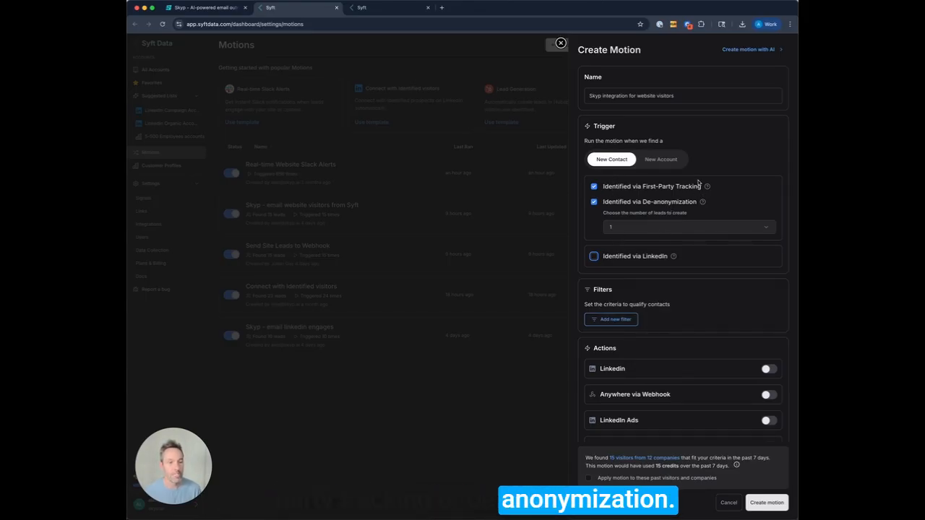
left_click(639, 187)
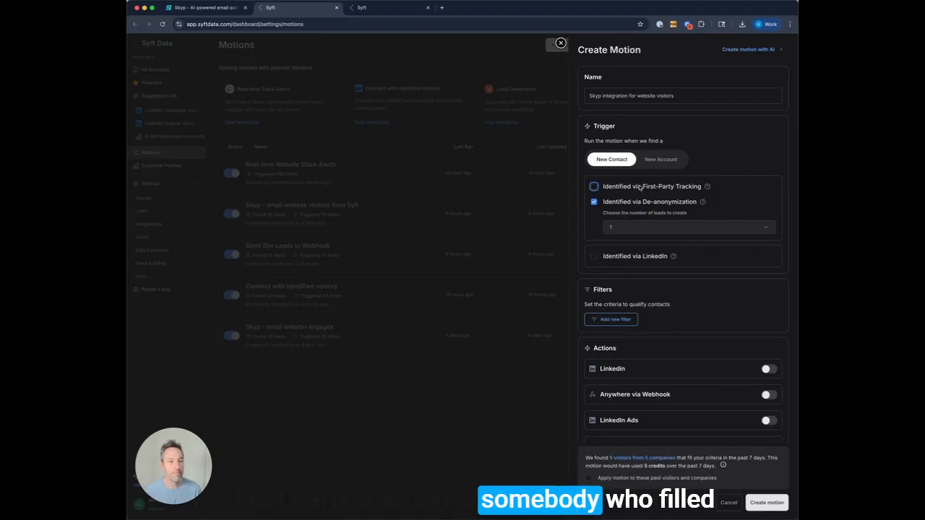
left_click(635, 187)
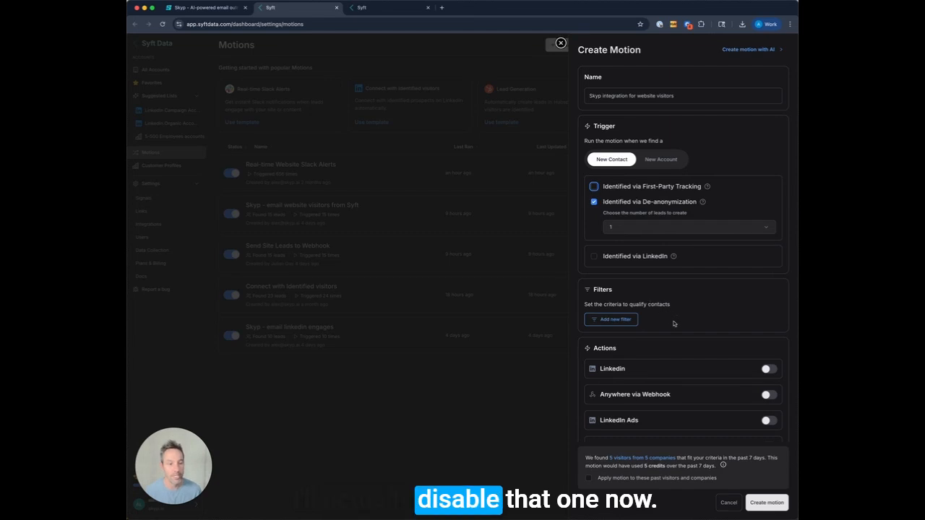
Enable the Anywhere via Webhook action, paste the copied webhook URL containing the API key and test the webhook.
scroll(673, 325, "down", 2)
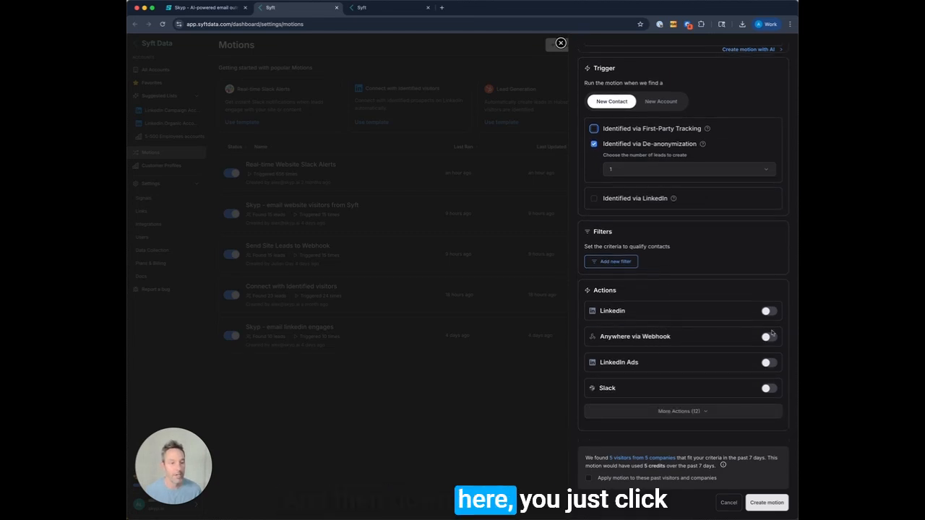
left_click(770, 338)
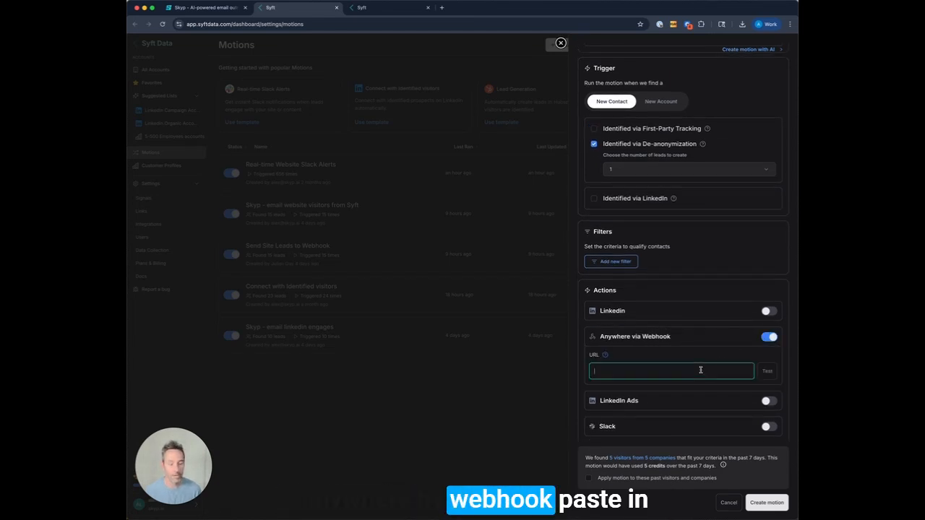
key("super+v")
left_click(766, 371)
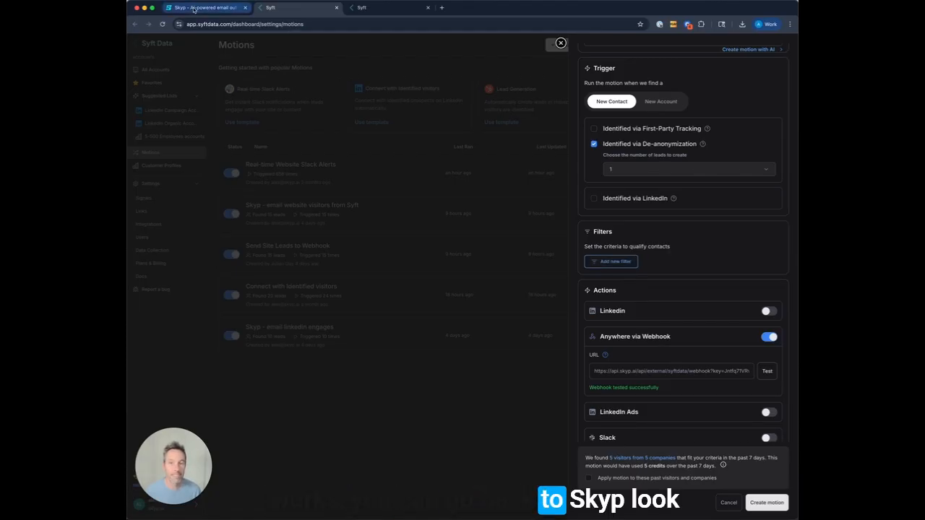
Switch back to Skyp, close the Syft Data instructions and search the contacts for the webhook's test contact by first name.
left_click(206, 8)
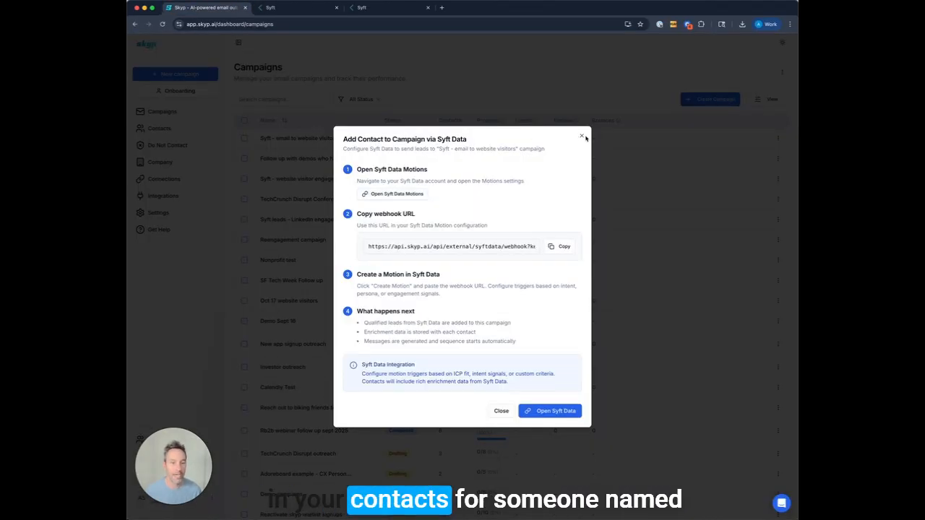
left_click(581, 137)
left_click(173, 134)
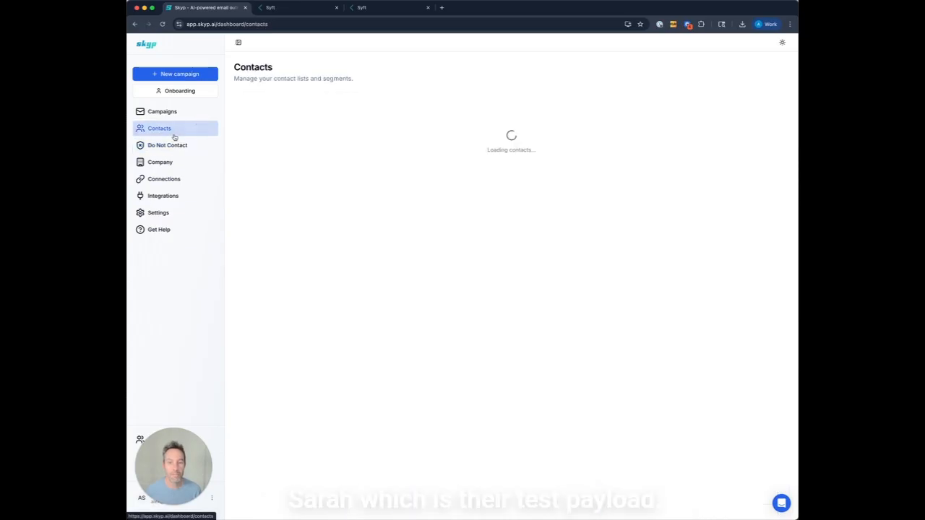
left_click(287, 102)
type("srah")
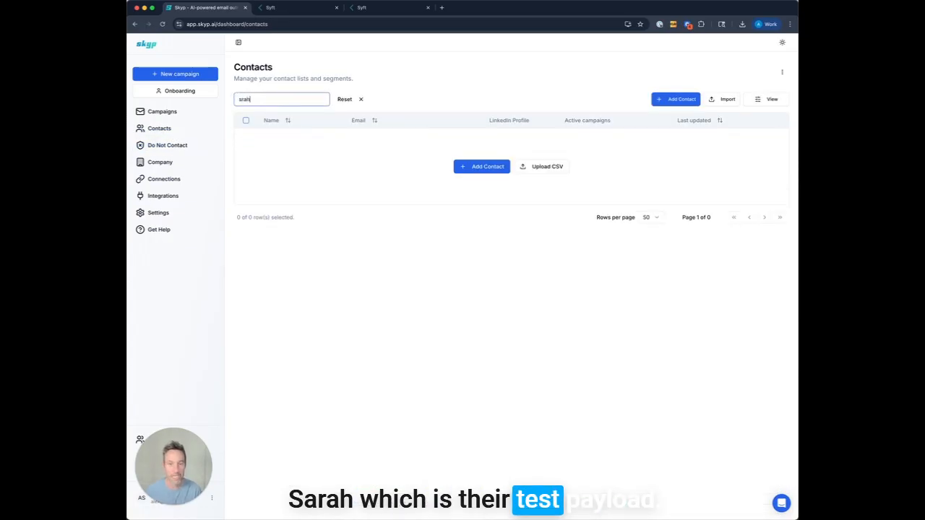
key("BackSpace")
type("arah")
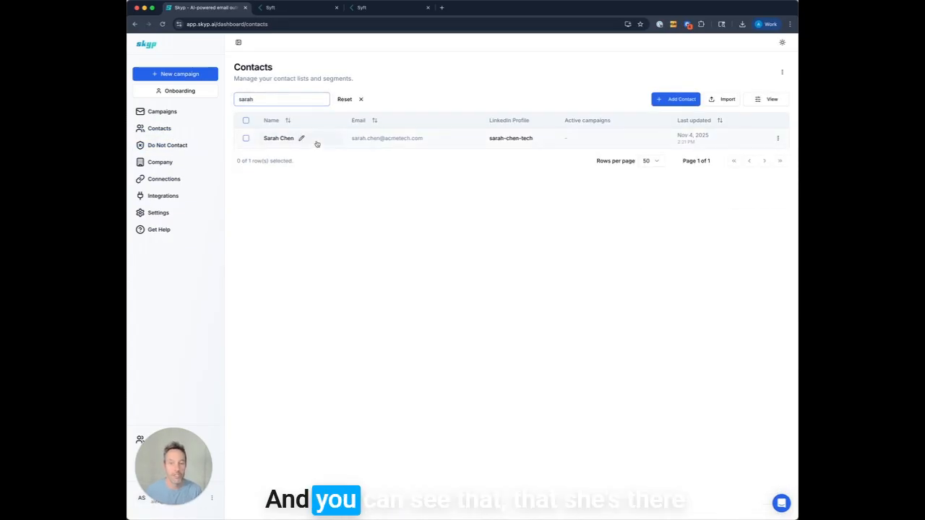
Open the test contact's details and examine the enrichment data passed by Syft in its Additional Context.
left_click(287, 142)
scroll(765, 303, "down", 2)
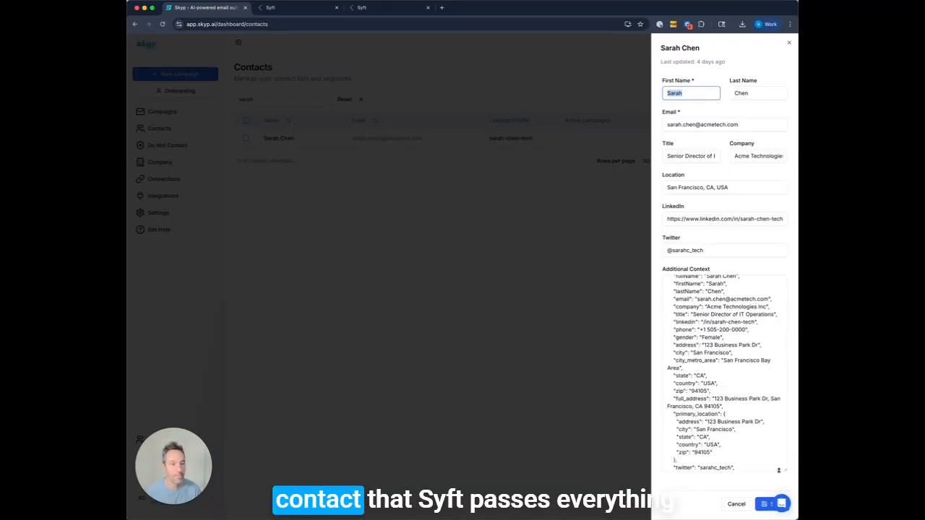
left_click_drag(779, 470, 780, 484)
scroll(766, 365, "up", 1)
scroll(766, 367, "down", 5)
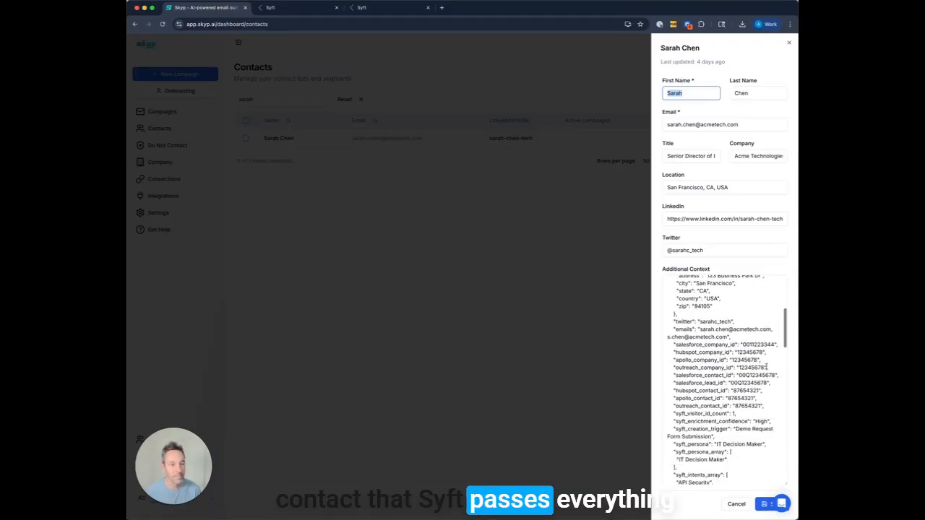
scroll(766, 368, "down", 12)
scroll(766, 367, "down", 2)
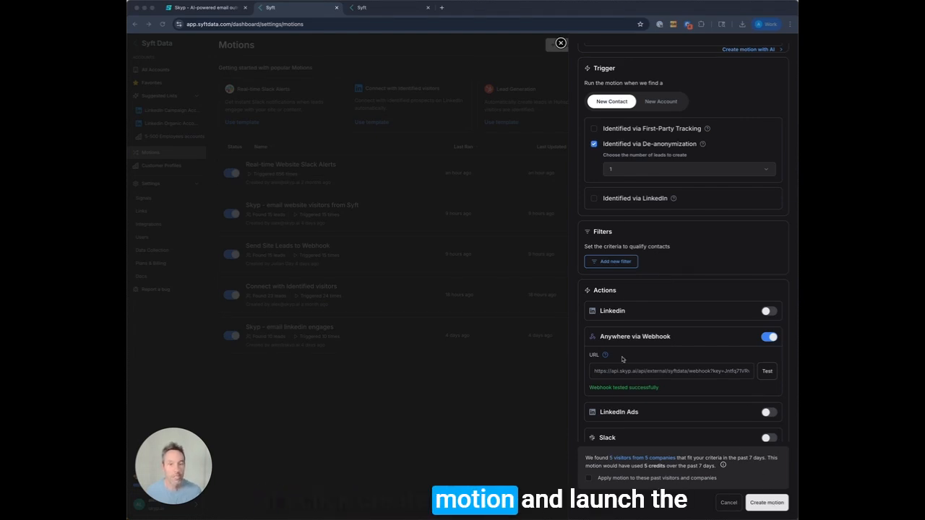
Return to Skyp and open the list of campaigns.
left_click(224, 12)
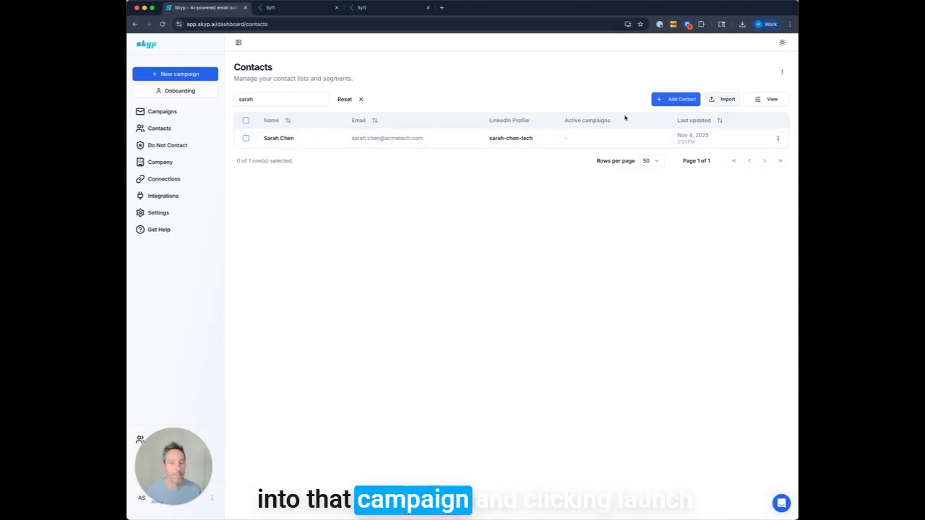
left_click(162, 111)
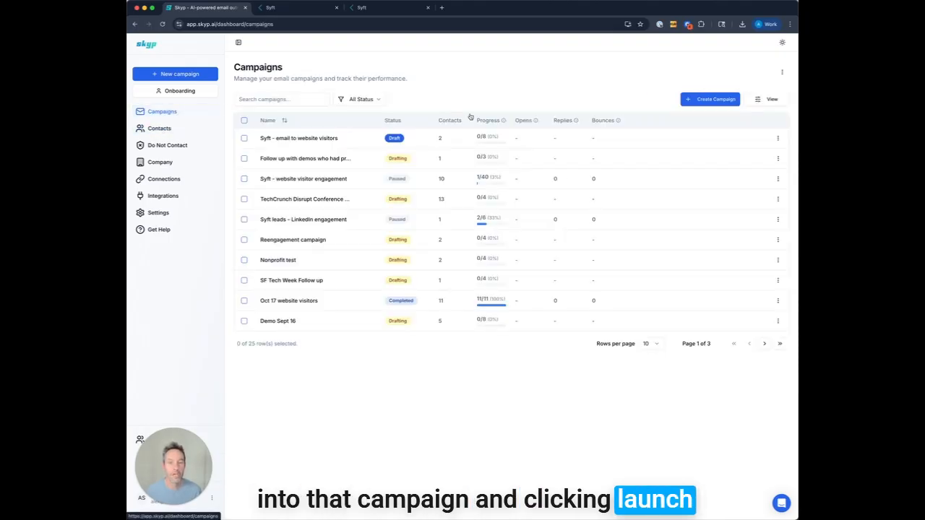